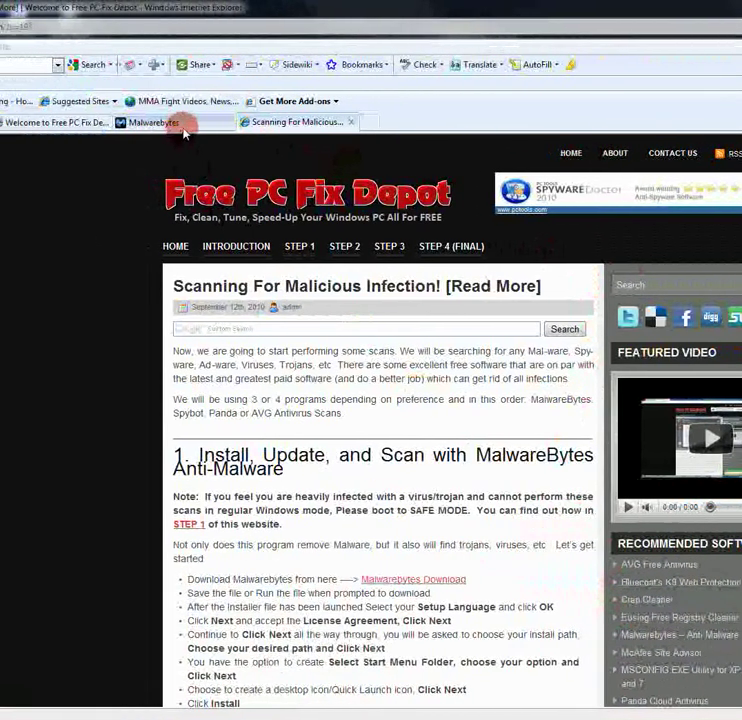
Run mbam-setup-1.46 (1).exe from the malwarebytes downloads folder and choose English as the setup language.
click(203, 128)
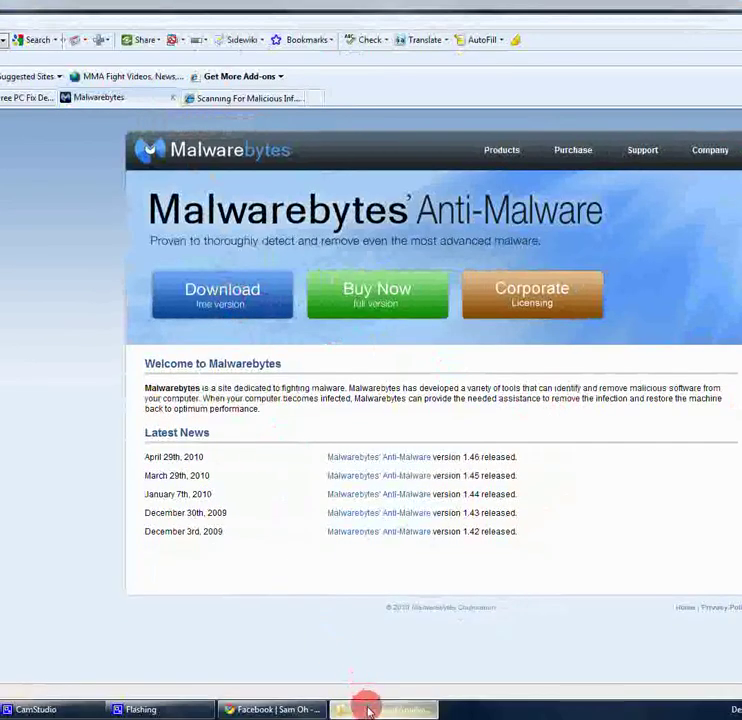
click(366, 709)
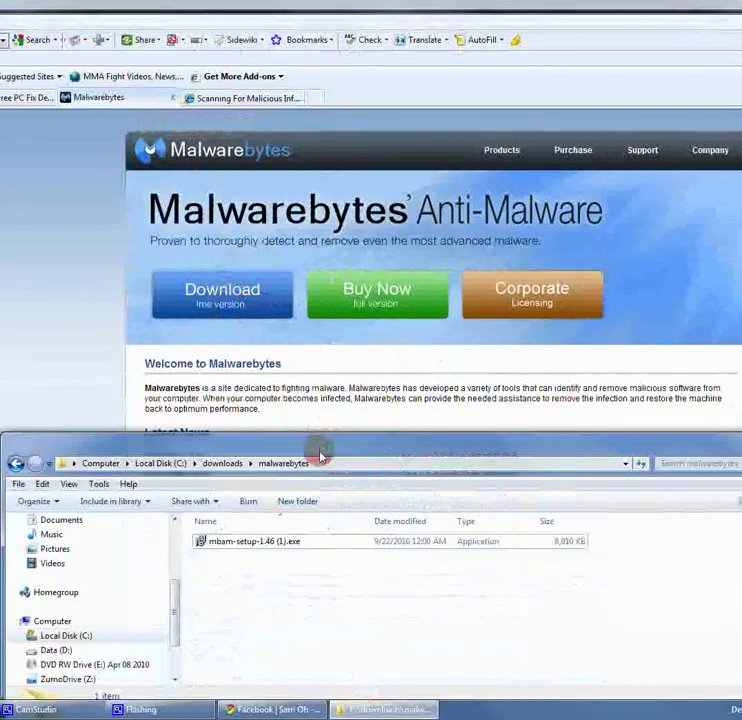
drag(313, 447, 292, 343)
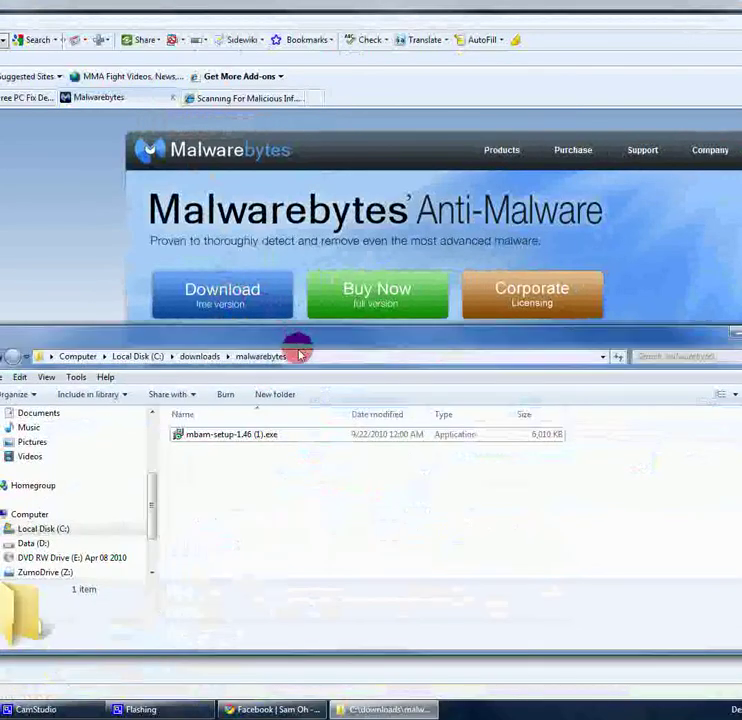
double_click(250, 436)
click(484, 358)
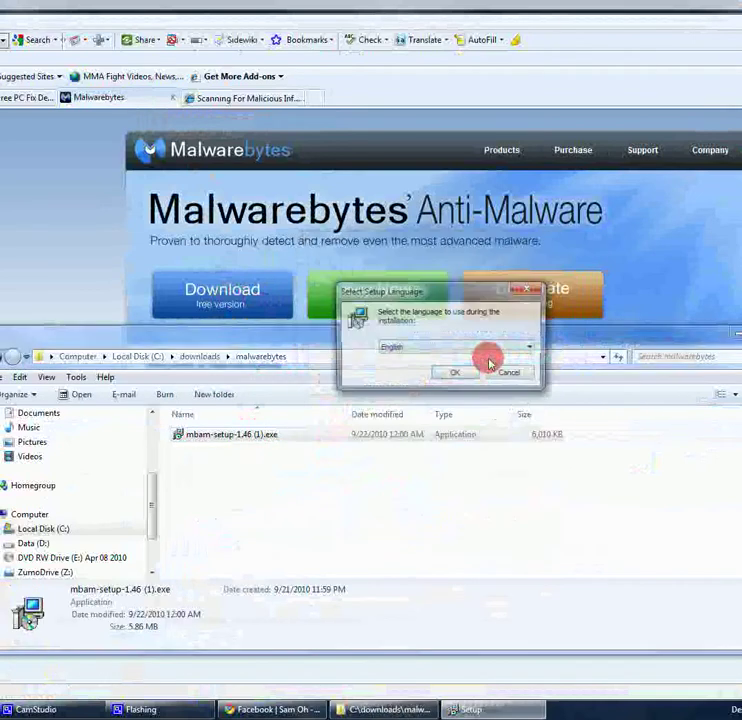
click(451, 375)
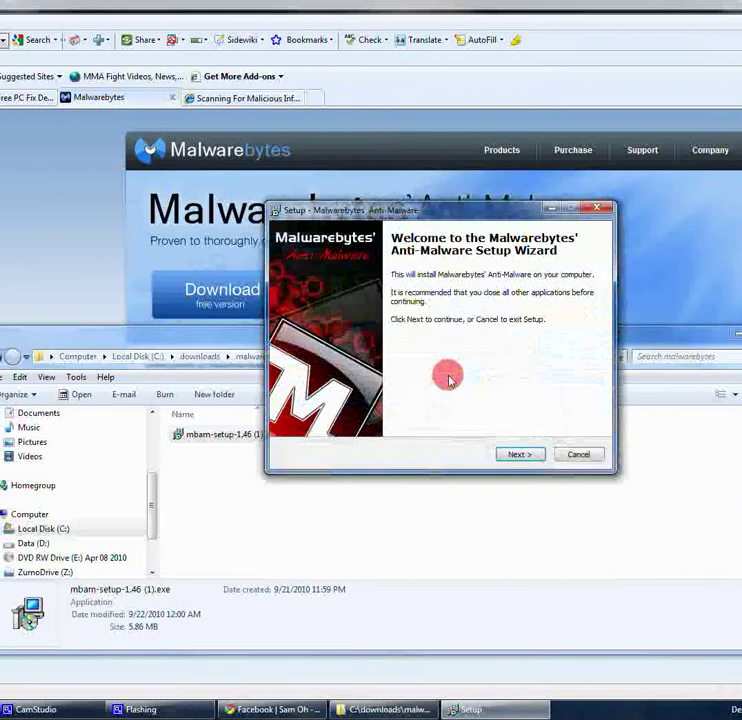
Accept the license agreement and keep the default destination and Start Menu folders in the setup wizard.
click(519, 453)
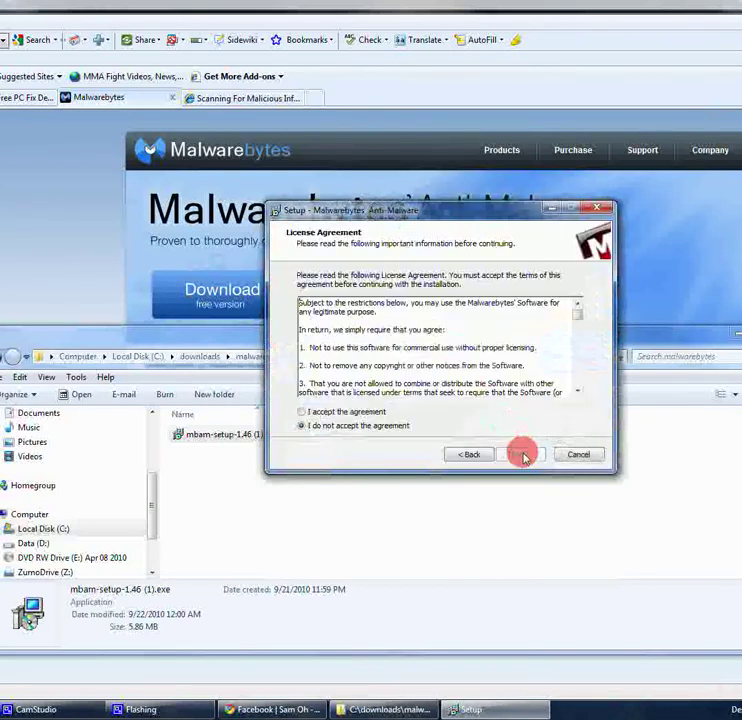
click(305, 411)
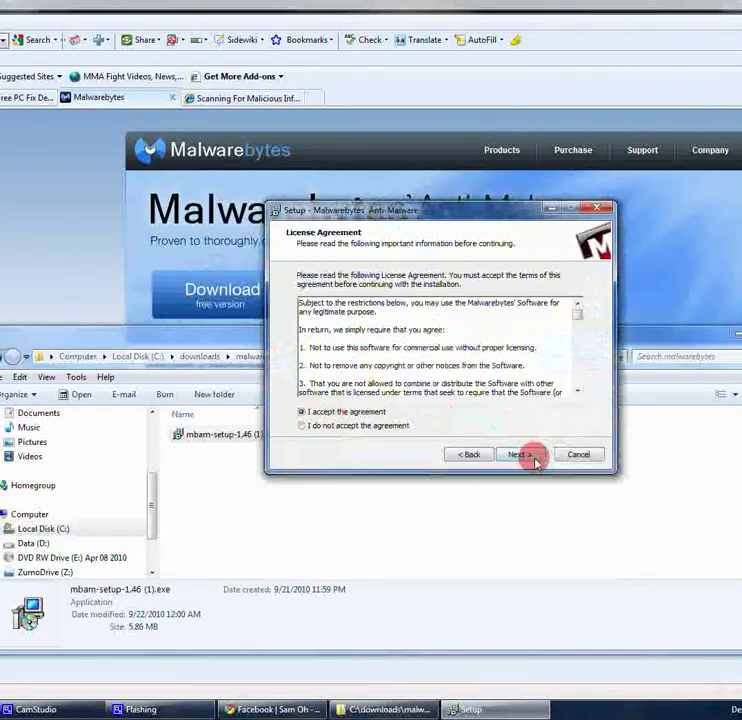
click(518, 455)
click(519, 455)
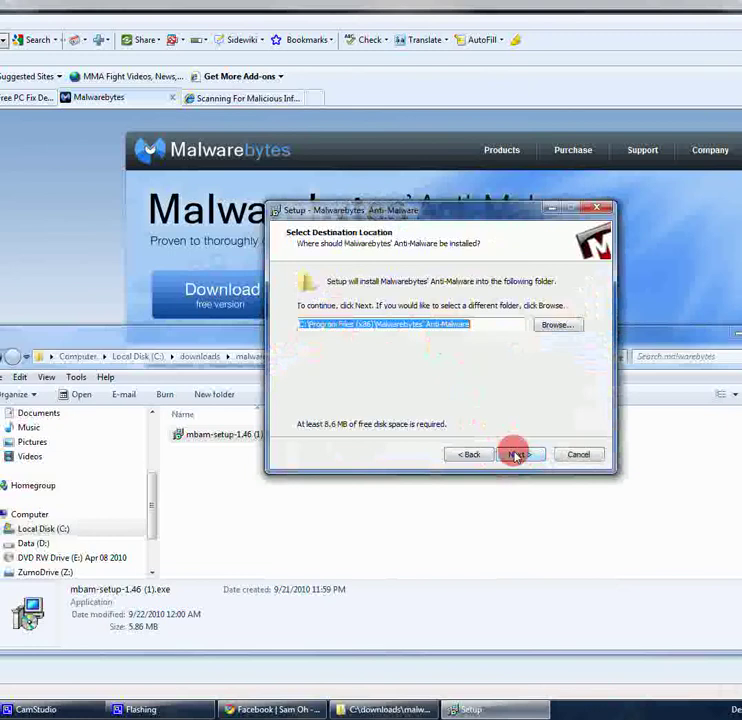
click(518, 456)
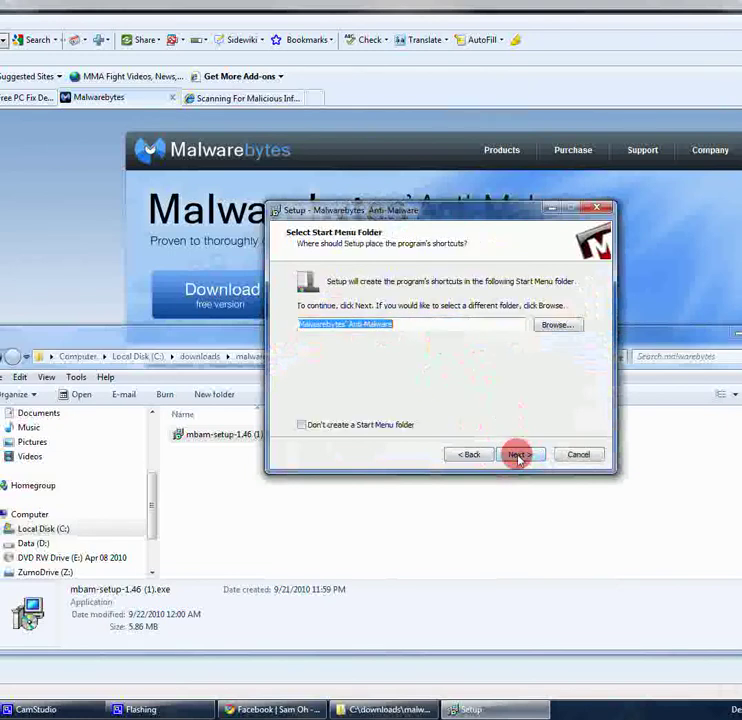
click(518, 456)
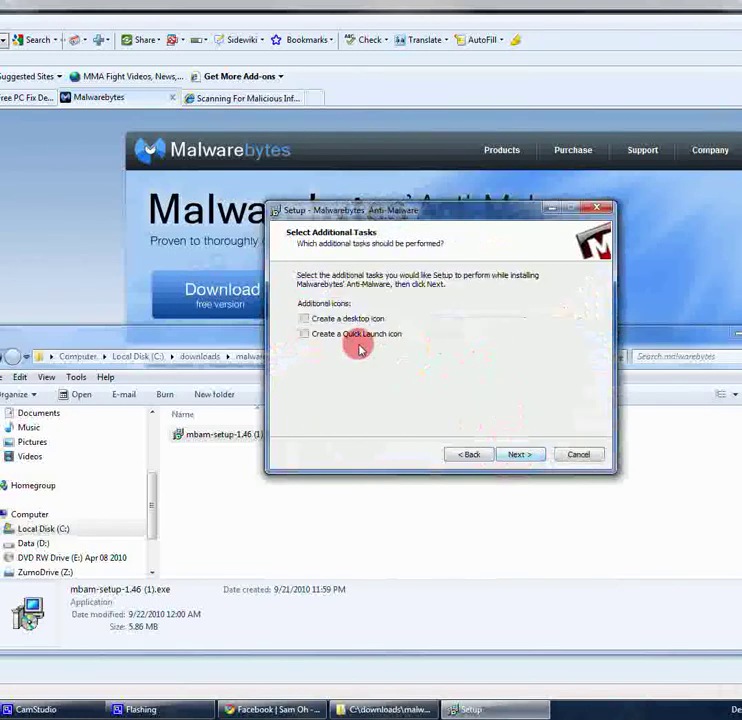
Install Malwarebytes' Anti-Malware with a desktop icon, and finish setup with updating and launching the program enabled.
click(338, 320)
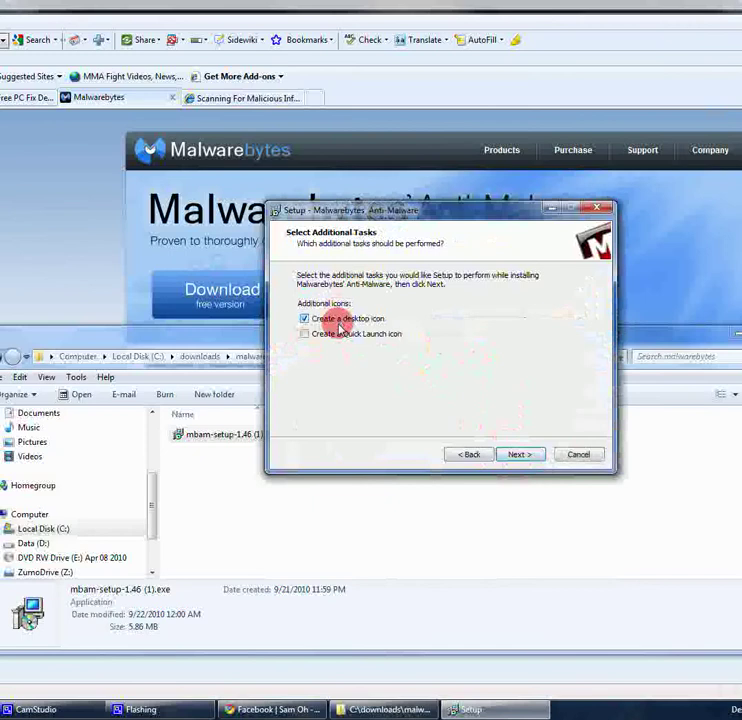
click(518, 454)
click(518, 456)
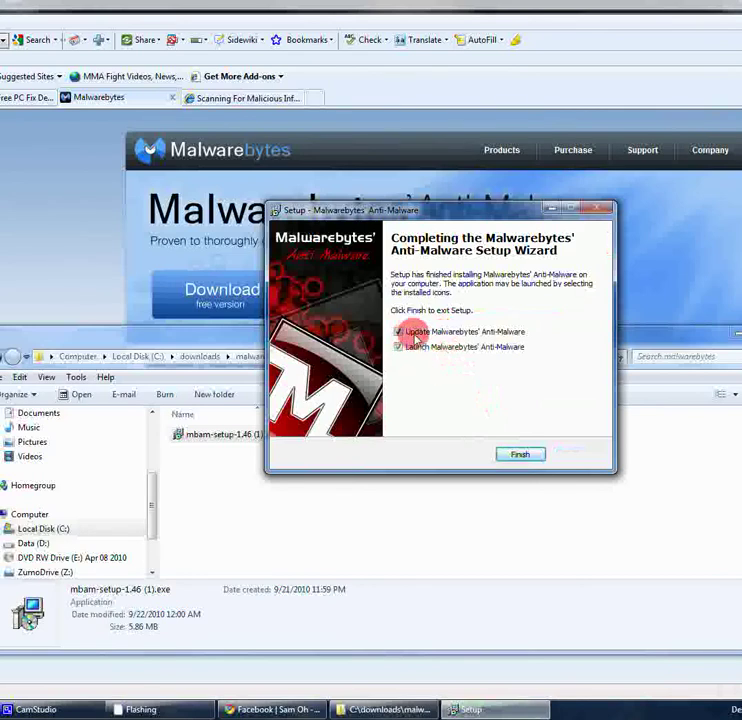
click(512, 455)
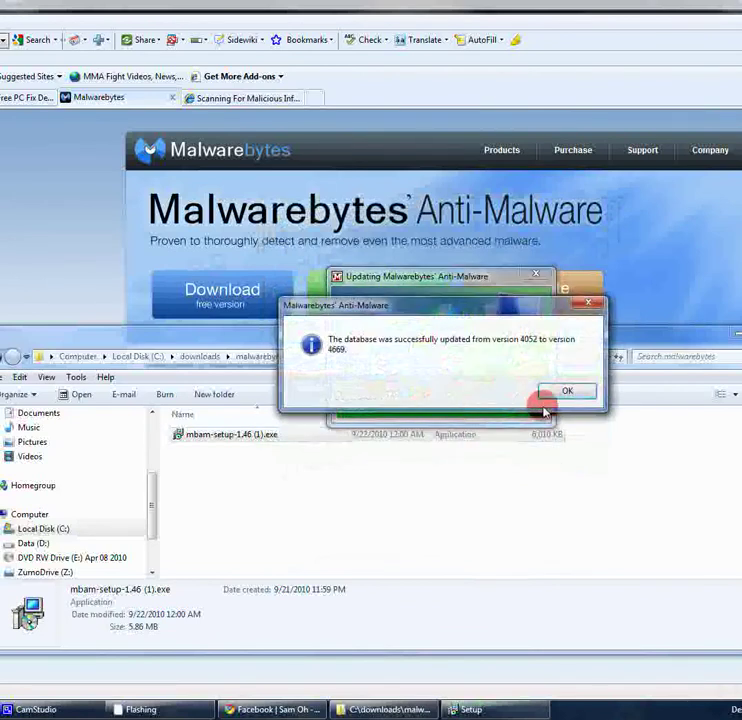
click(563, 392)
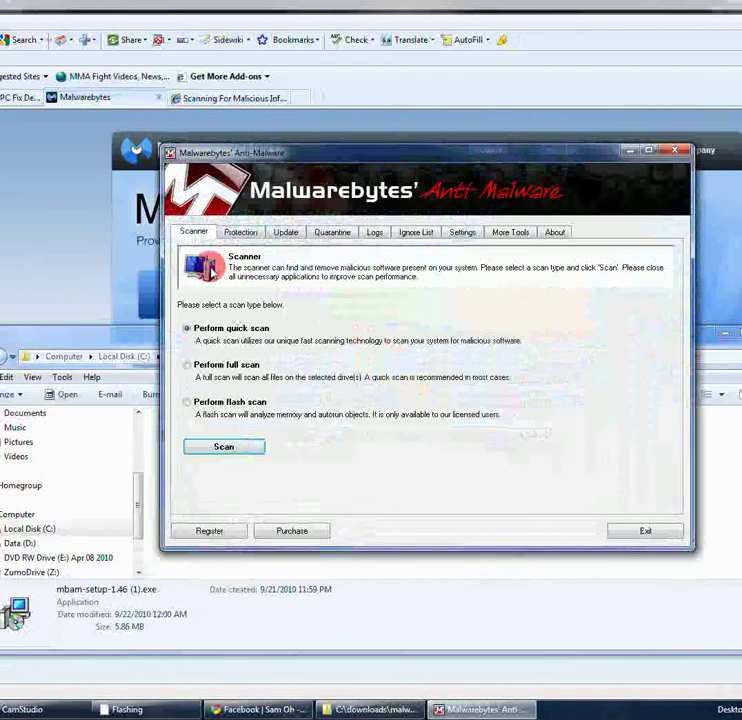
Review the program's Protection, Update, Quarantine, Logs, Ignore List and Scanner sections.
click(243, 233)
click(285, 232)
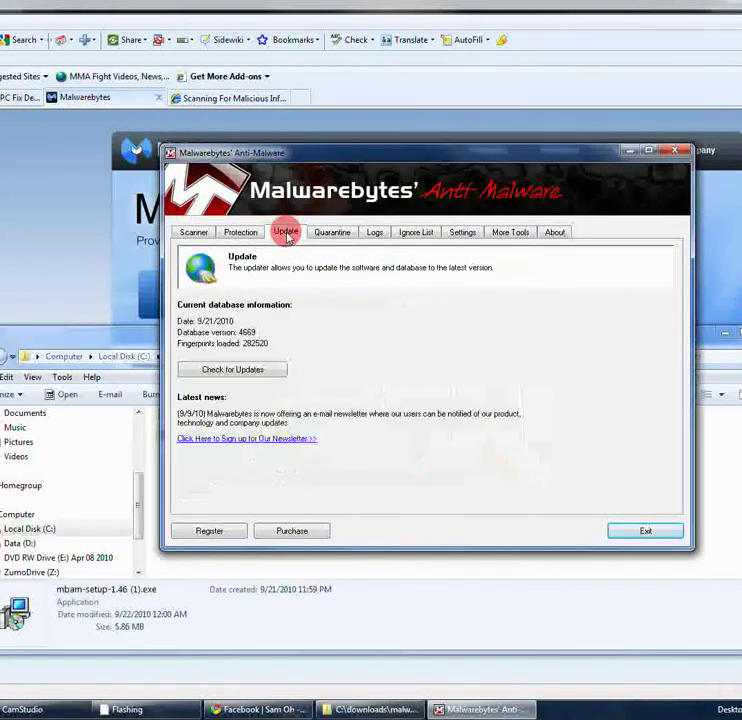
click(196, 240)
click(333, 234)
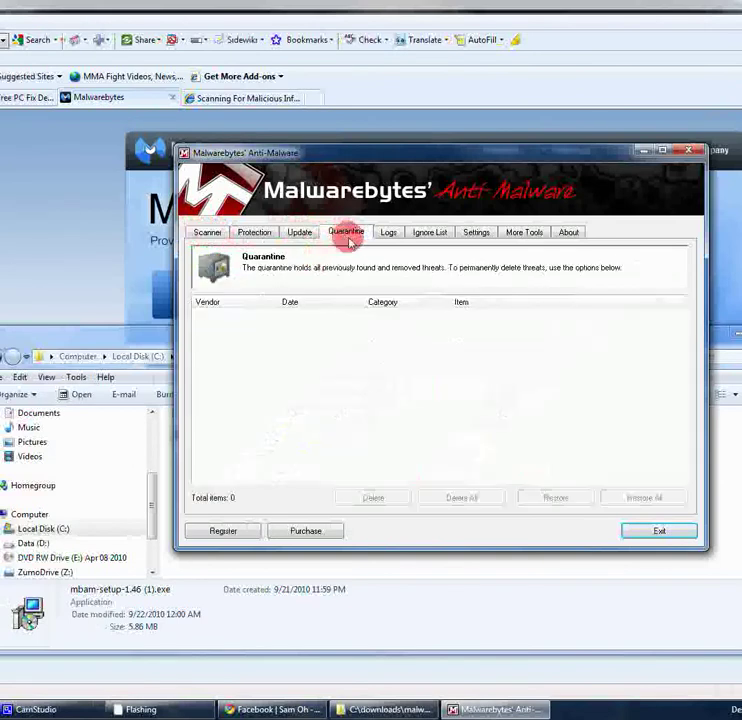
click(390, 234)
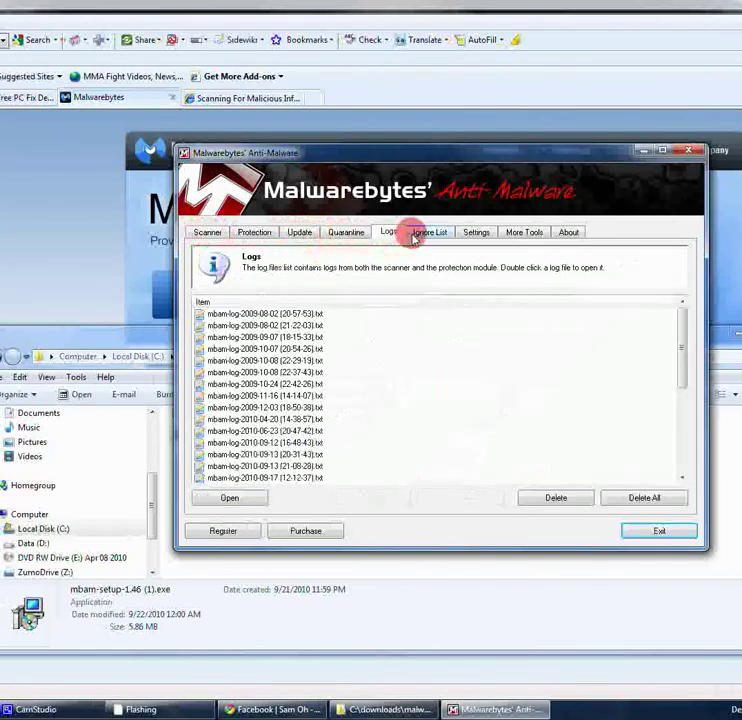
click(427, 233)
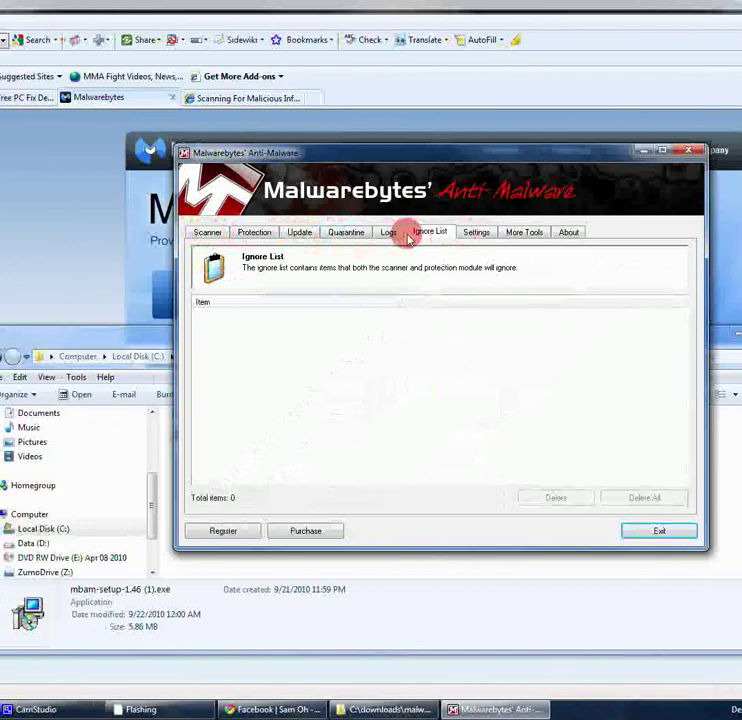
click(388, 234)
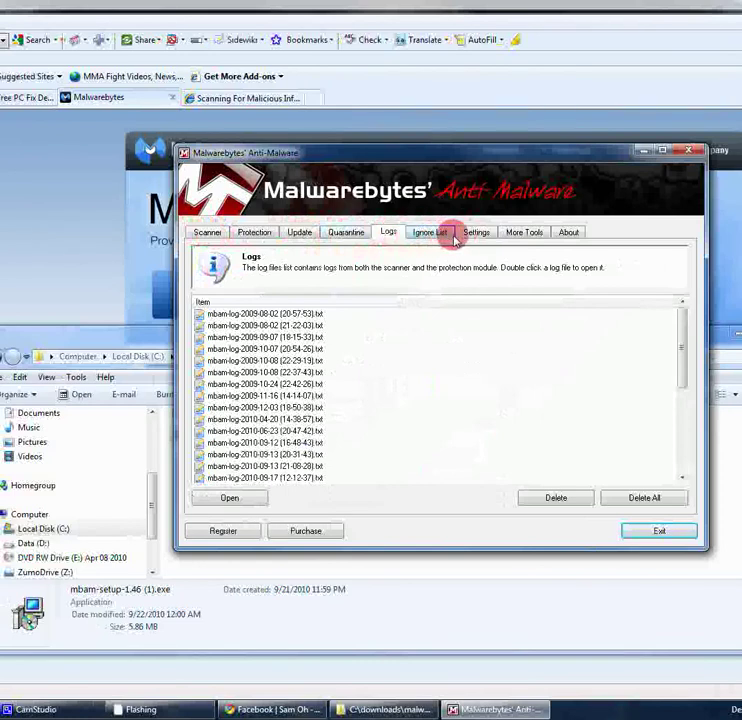
click(207, 232)
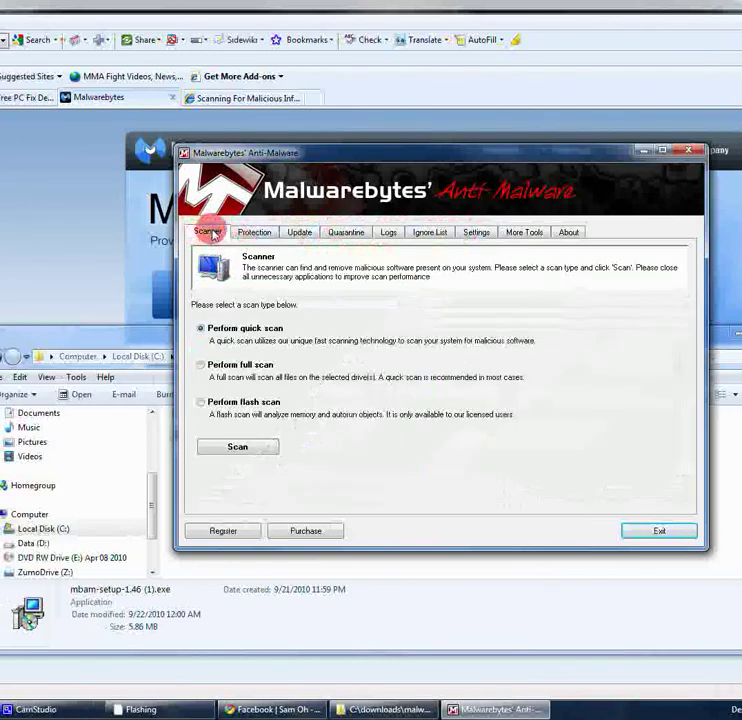
click(299, 235)
click(209, 233)
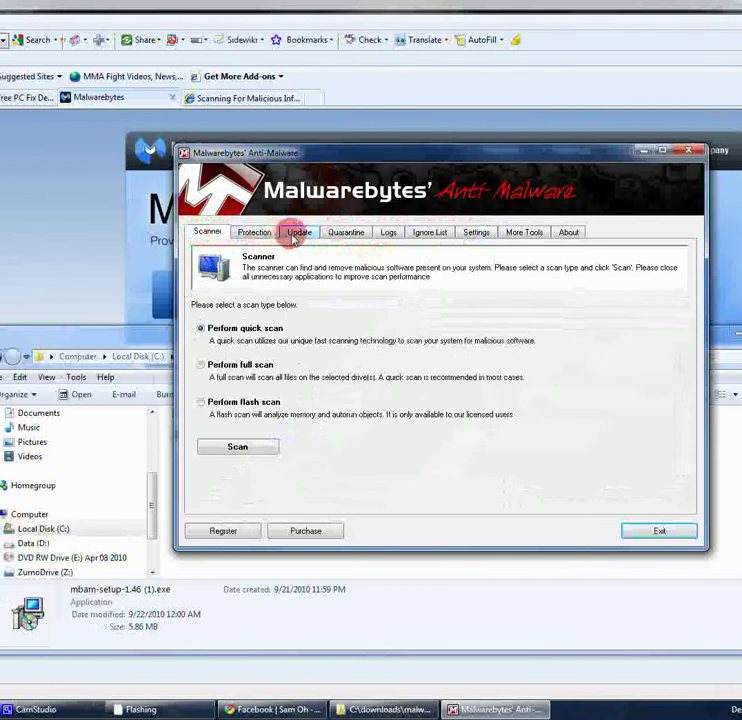
click(296, 233)
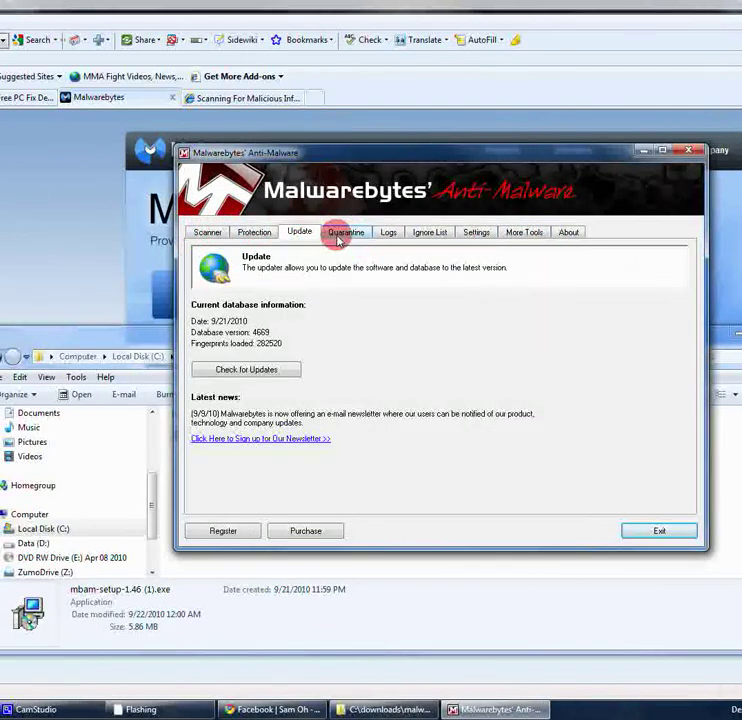
click(209, 233)
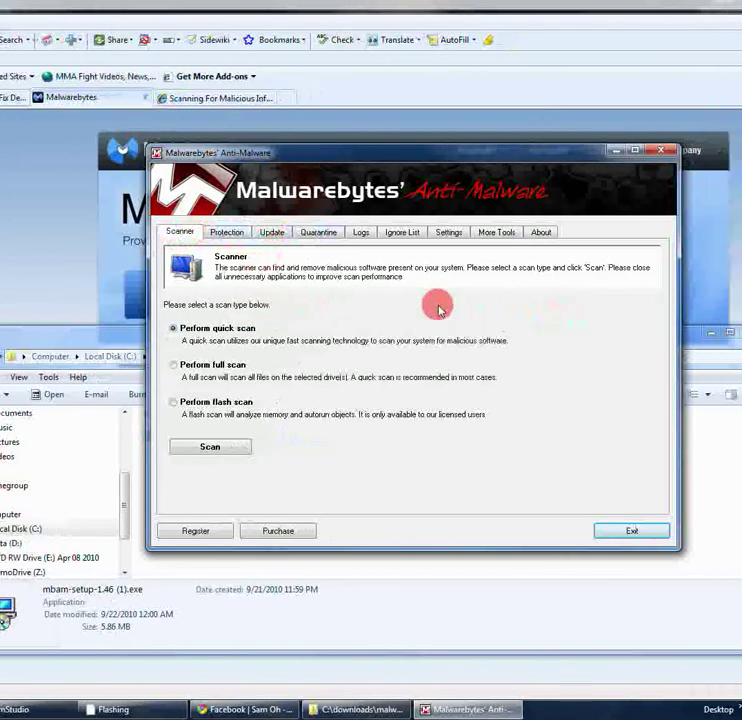
Check for updates to the malware database and dismiss the update message.
click(275, 234)
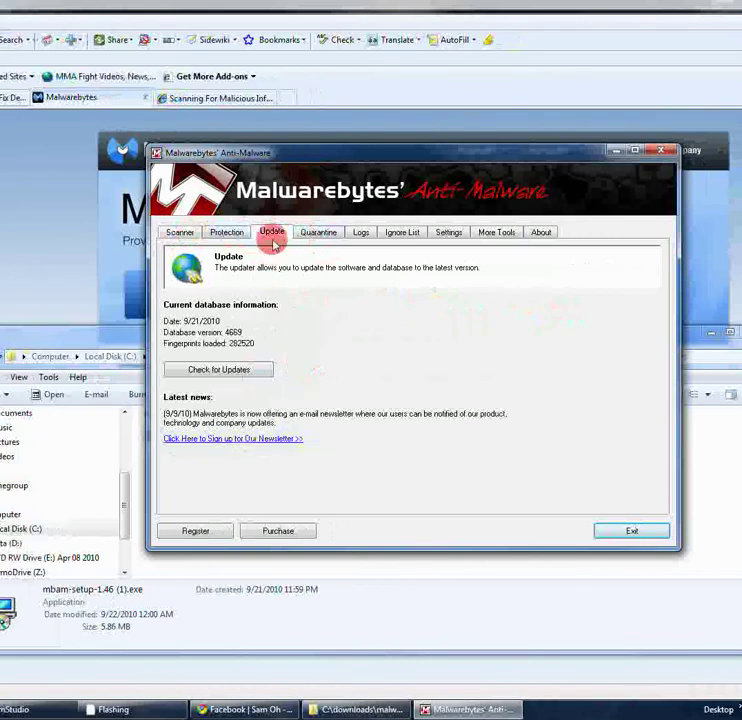
click(232, 369)
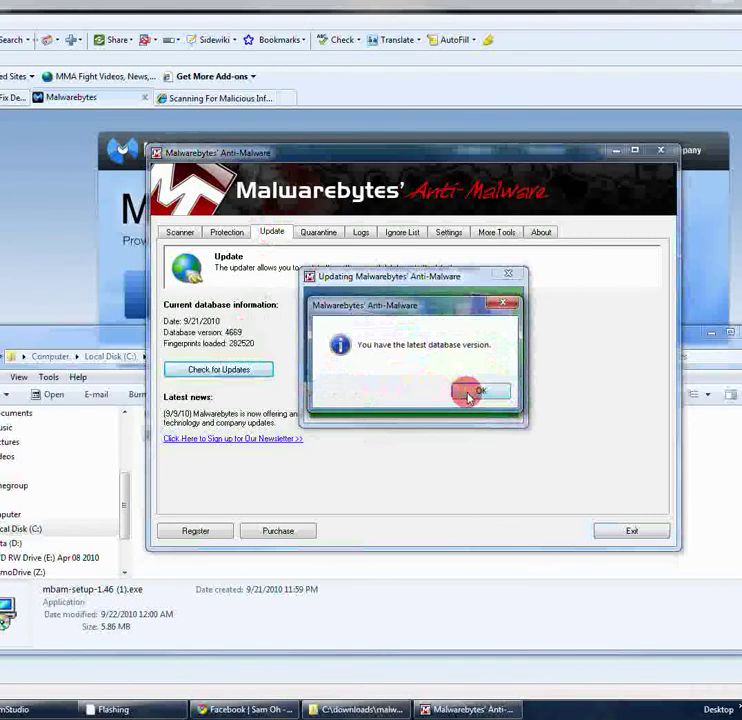
click(470, 394)
Perform a quick scan of the system and close the scan completion message.
click(181, 232)
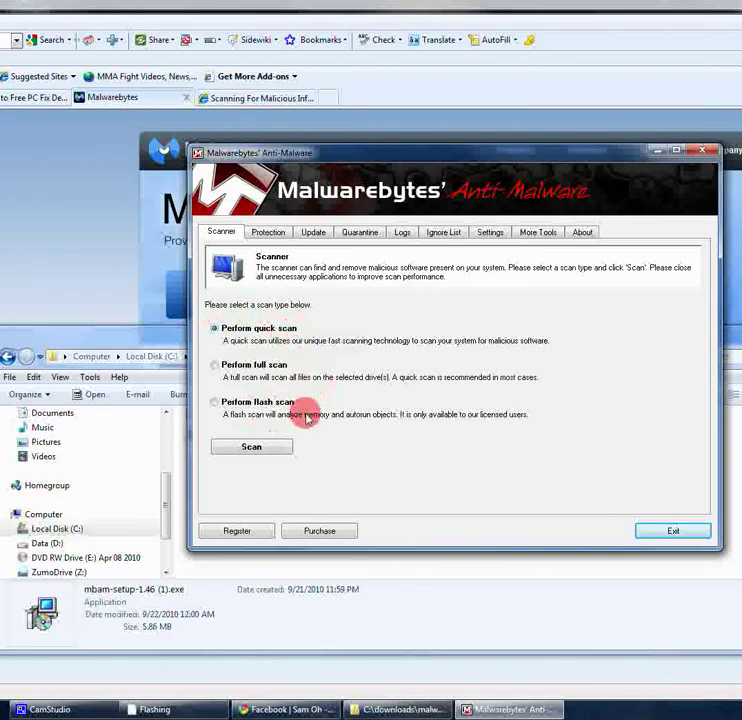
click(252, 447)
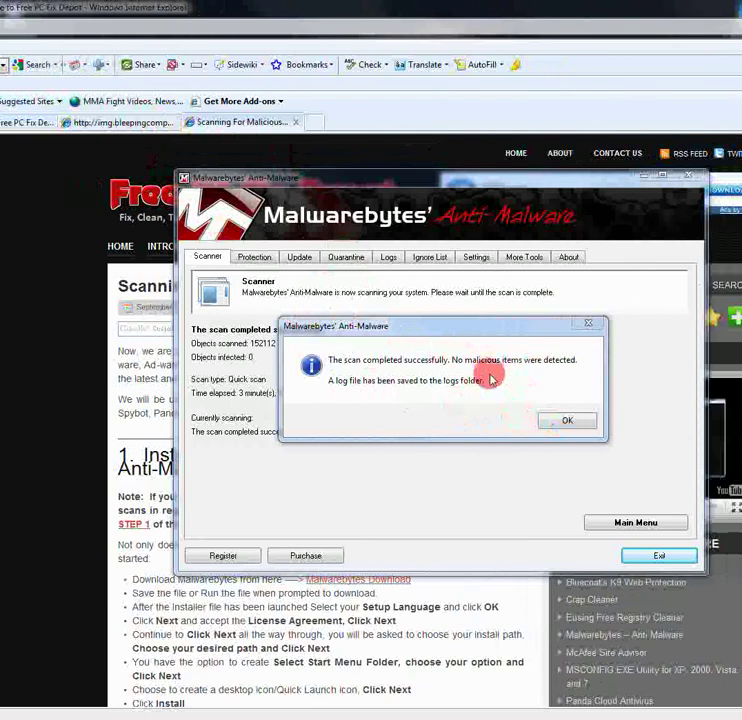
click(565, 421)
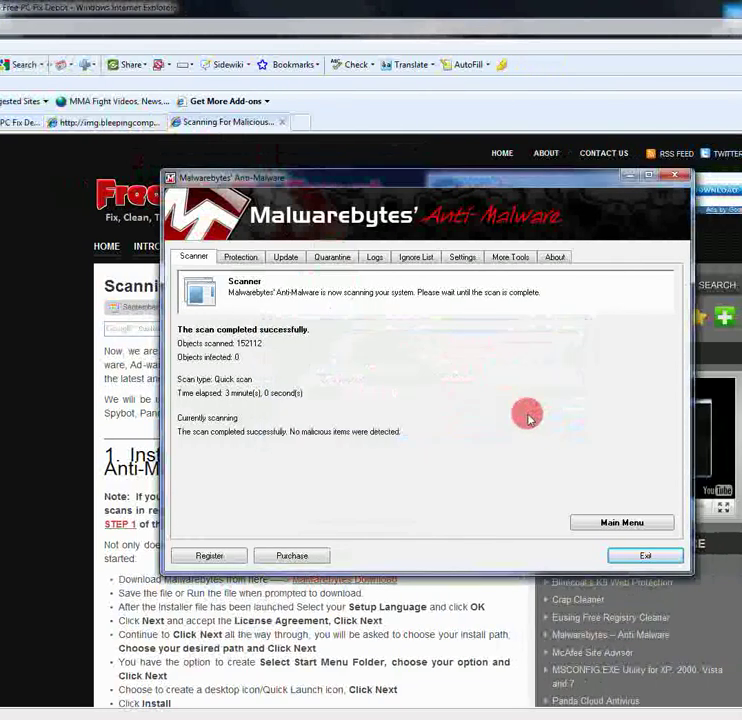
Switch to the browser to view the sample infected scan results image, and return to Malwarebytes' Anti-Malware.
click(208, 124)
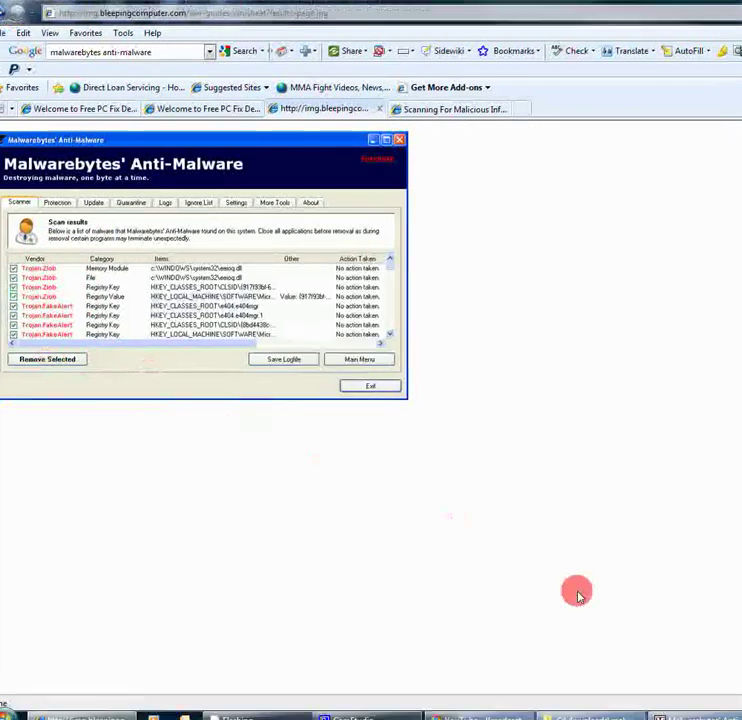
click(700, 716)
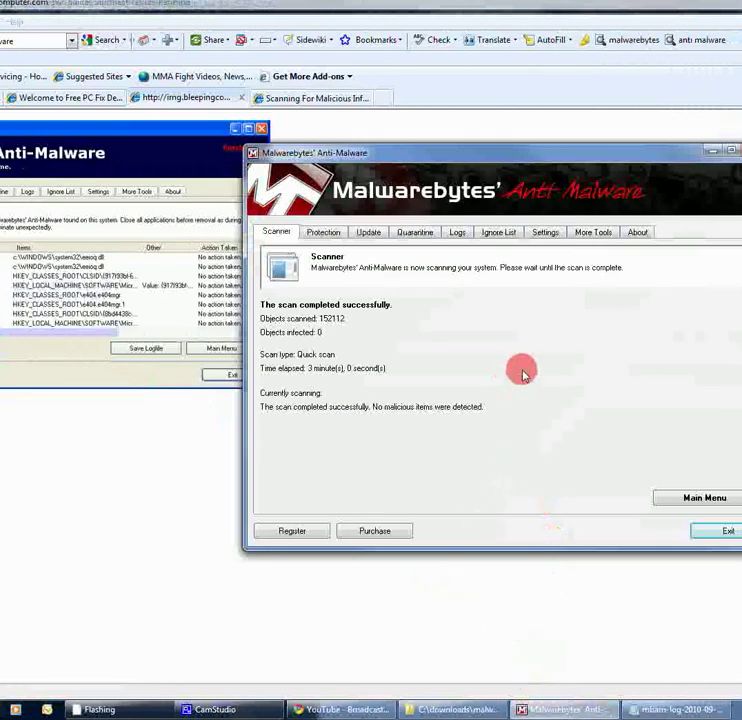